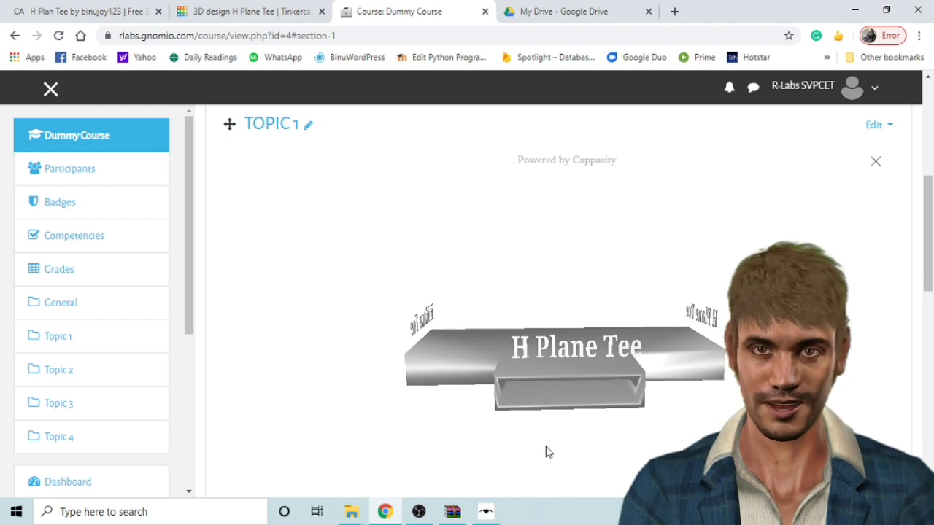
Examine the features and view limits of the Cappasity pricing plans, including SMB Free.
{"action": "left_click", "coordinate": [80, 11]}
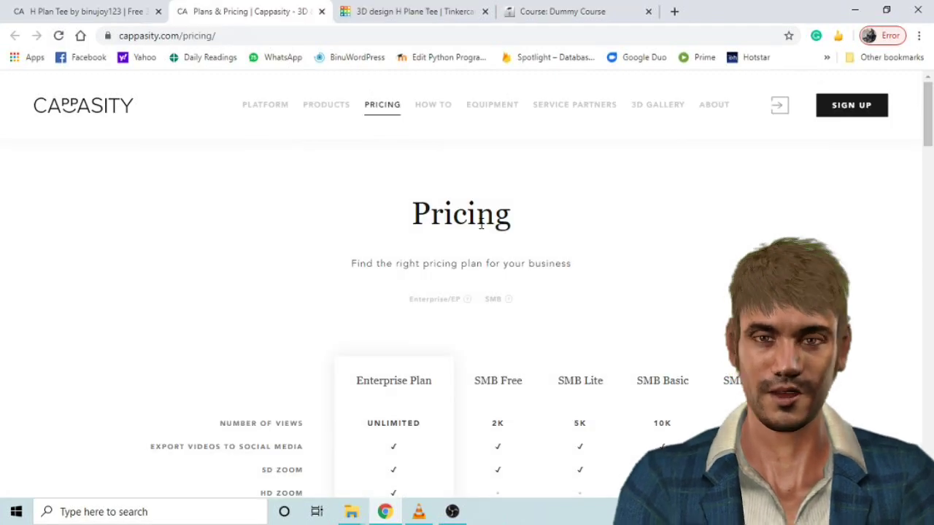
{"action": "scroll", "coordinate": [481, 224], "scroll_direction": "down", "scroll_amount": 1}
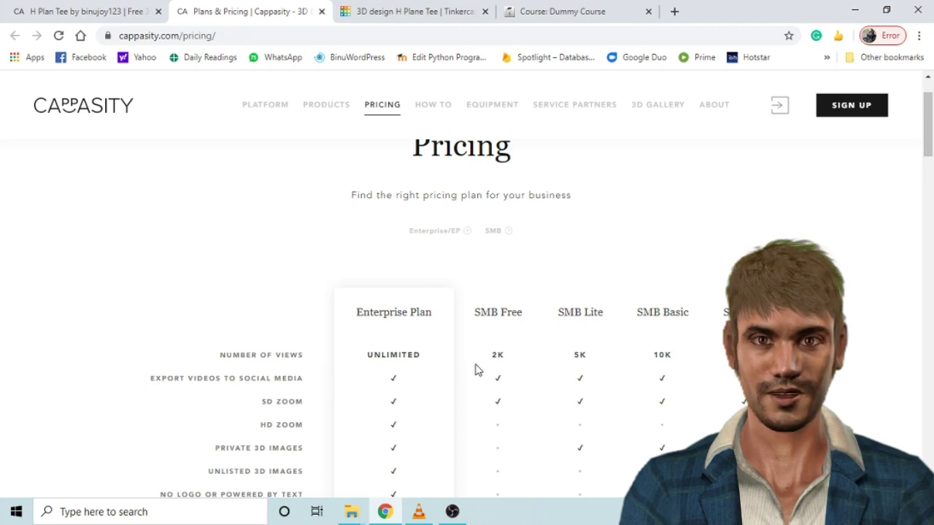
{"action": "scroll", "coordinate": [503, 361], "scroll_direction": "down", "scroll_amount": 5}
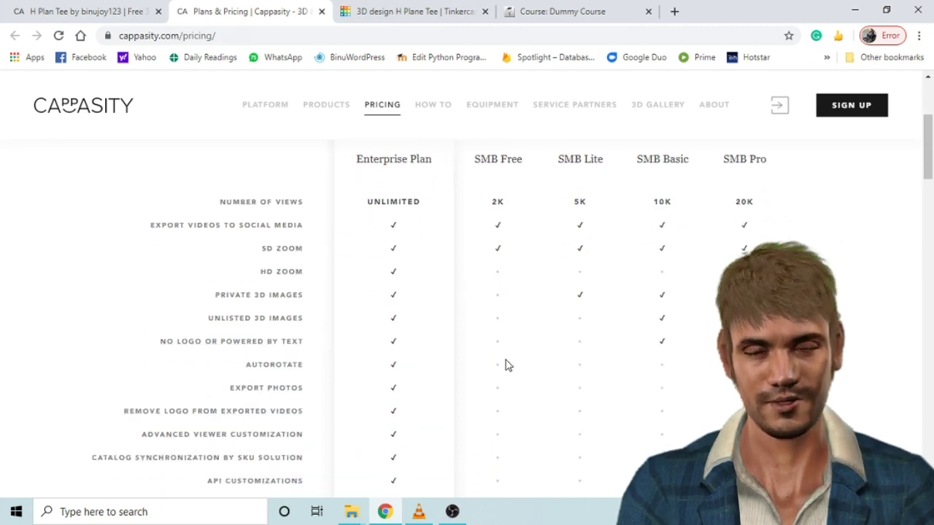
{"action": "scroll", "coordinate": [503, 359], "scroll_direction": "down", "scroll_amount": 2}
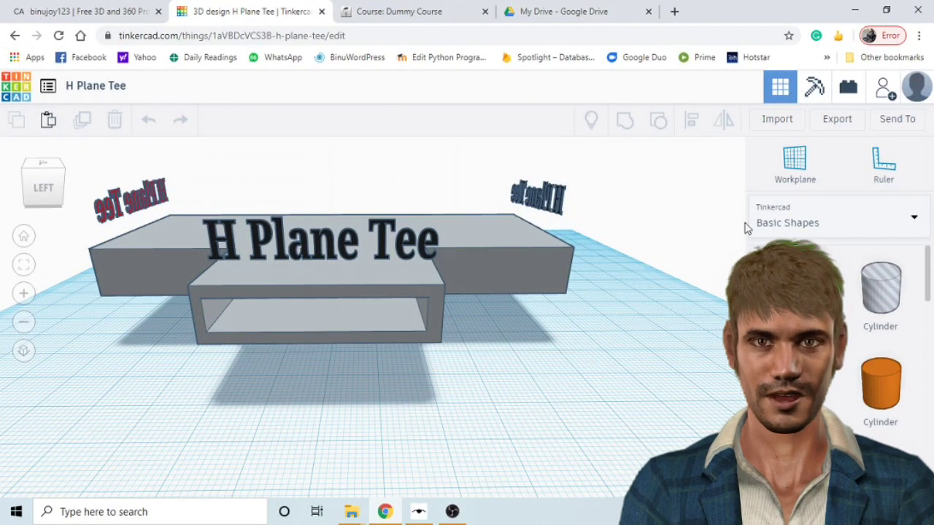
Export the entire H Plane Tee design in OBJ format and rename the extracted model on the desktop as H Plan Tee.obj.
{"action": "left_click", "coordinate": [839, 119]}
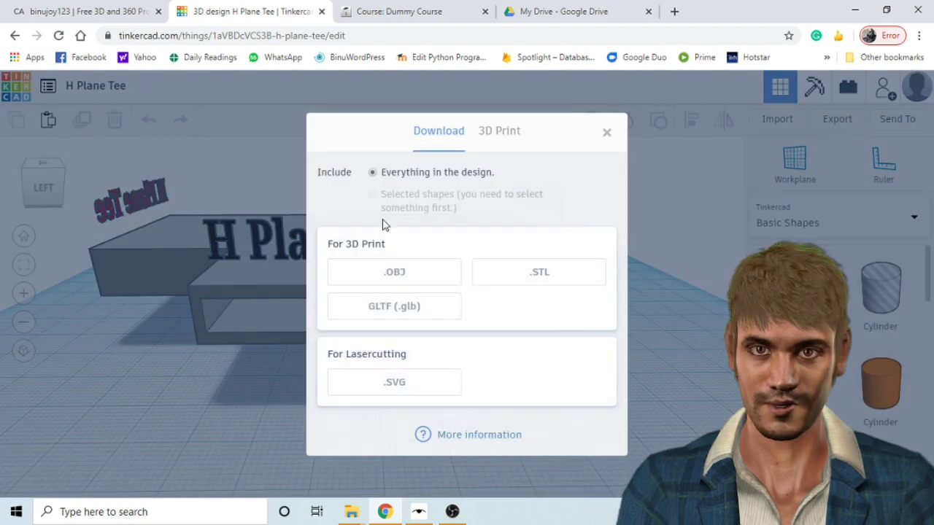
{"action": "left_click", "coordinate": [388, 276]}
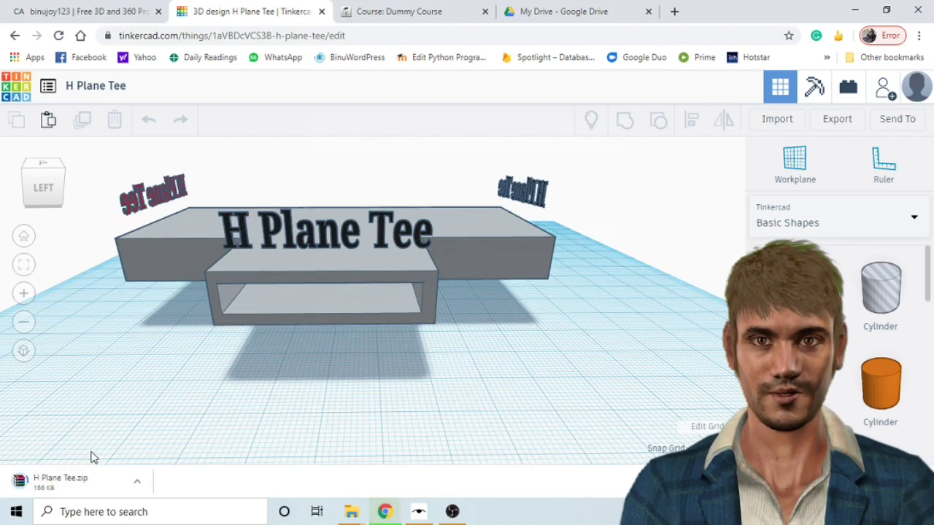
{"action": "left_click", "coordinate": [60, 480]}
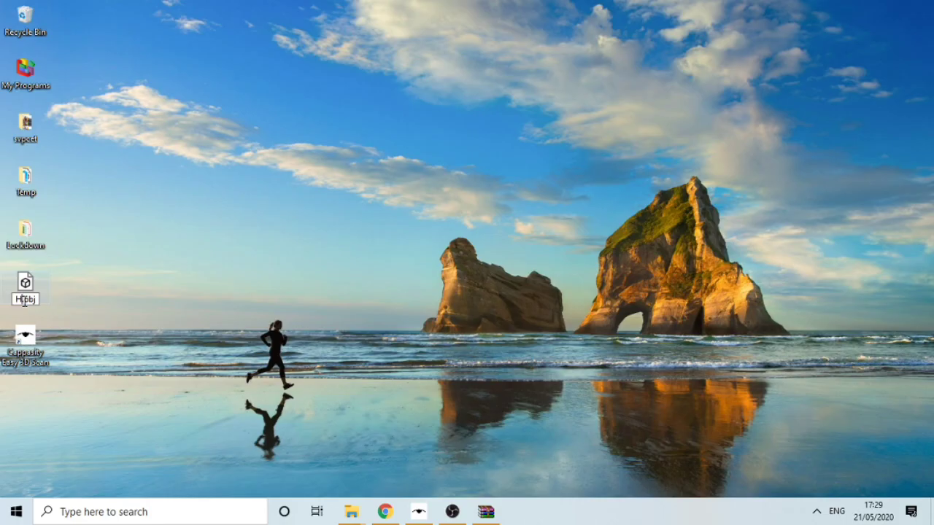
{"action": "type", "text": "H Plane Tee"}
{"action": "key", "text": "Return"}
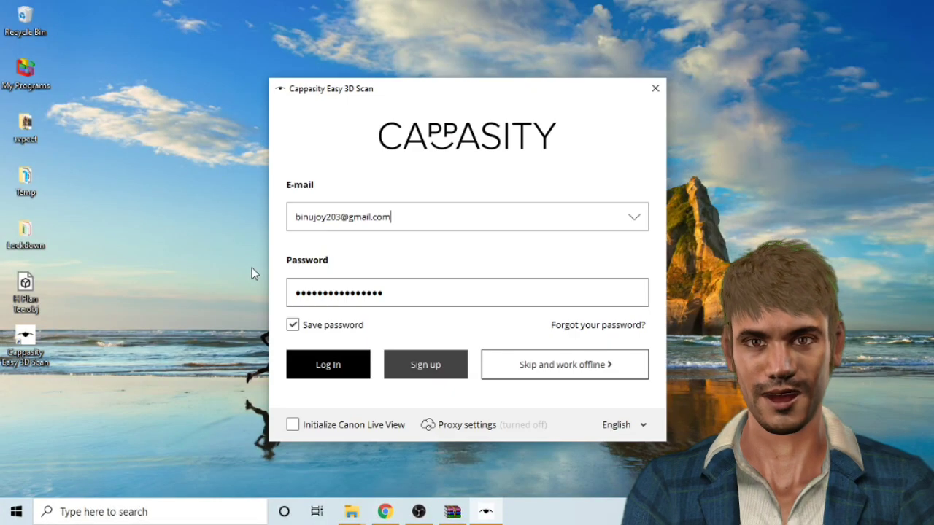
Log in to Cappasity Easy 3D Scan with the saved account and import H Plan Tee.obj from the Desktop as a 3D view.
{"action": "left_click", "coordinate": [322, 364]}
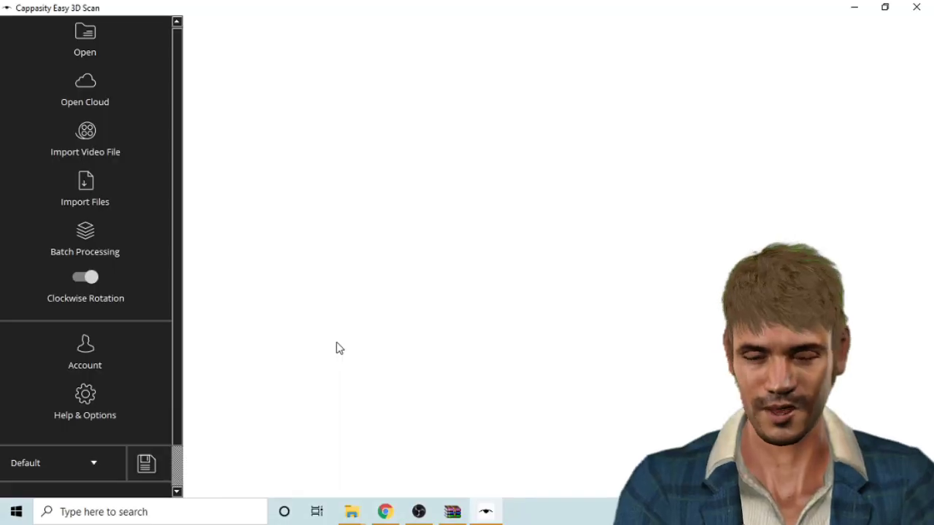
{"action": "left_click", "coordinate": [88, 184]}
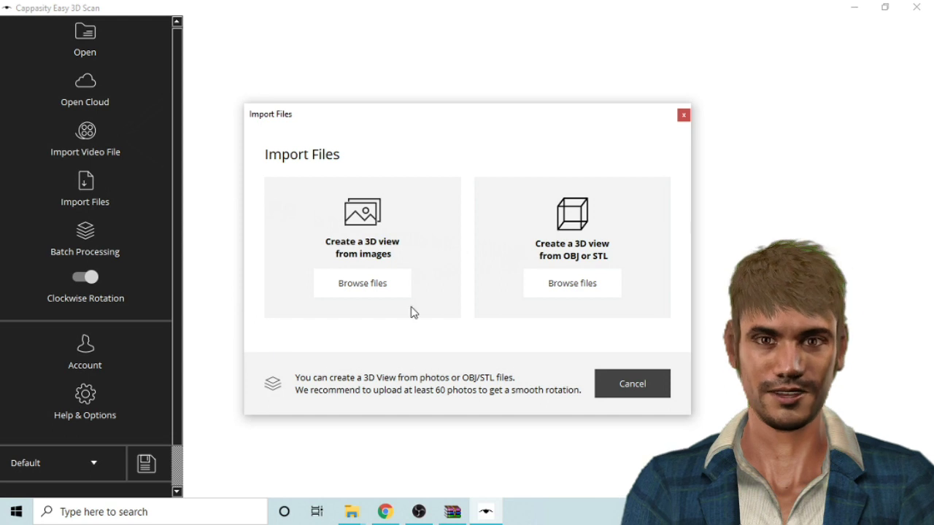
{"action": "left_click", "coordinate": [570, 284]}
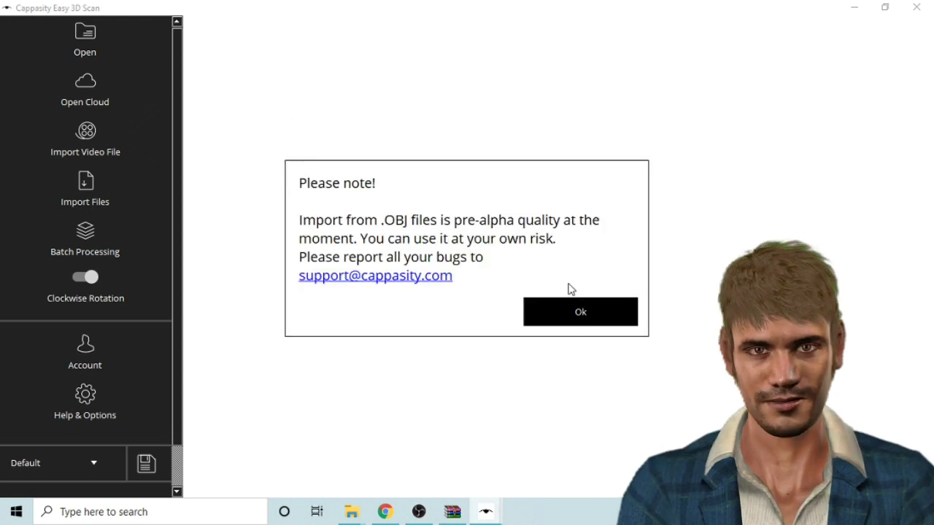
{"action": "left_click", "coordinate": [575, 313]}
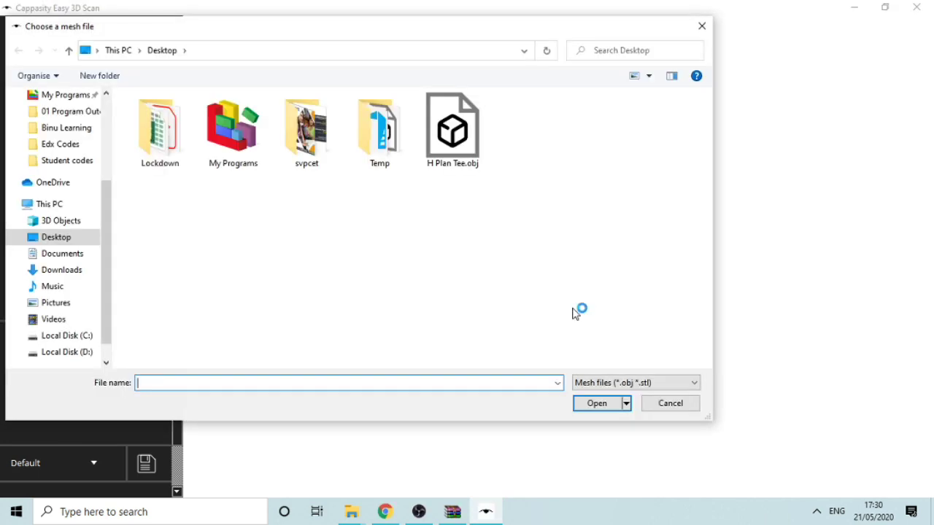
{"action": "left_click", "coordinate": [477, 166]}
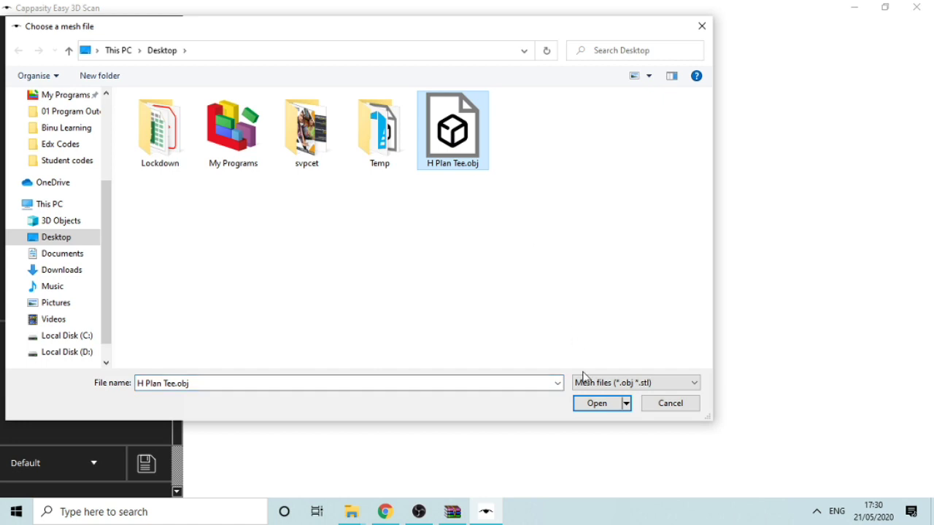
{"action": "left_click", "coordinate": [591, 406]}
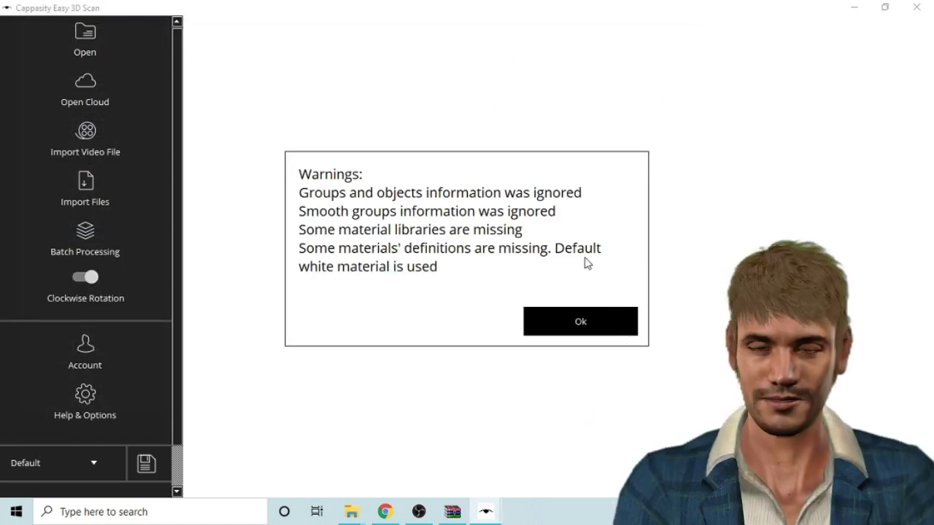
{"action": "left_click", "coordinate": [566, 321]}
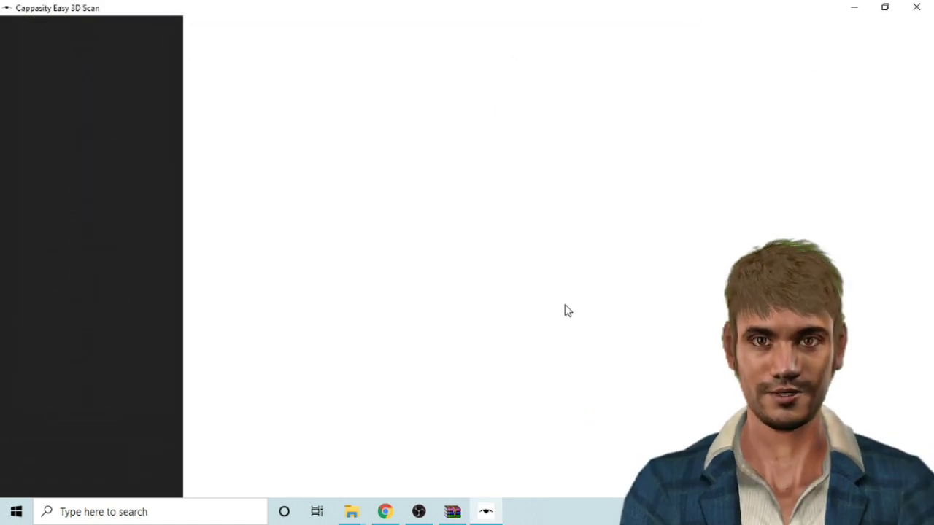
Upload the imported model to the Cappasity cloud under the title "H Plan Tee" with Public access.
{"action": "left_click_drag", "start_coordinate": [737, 357], "coordinate": [562, 359]}
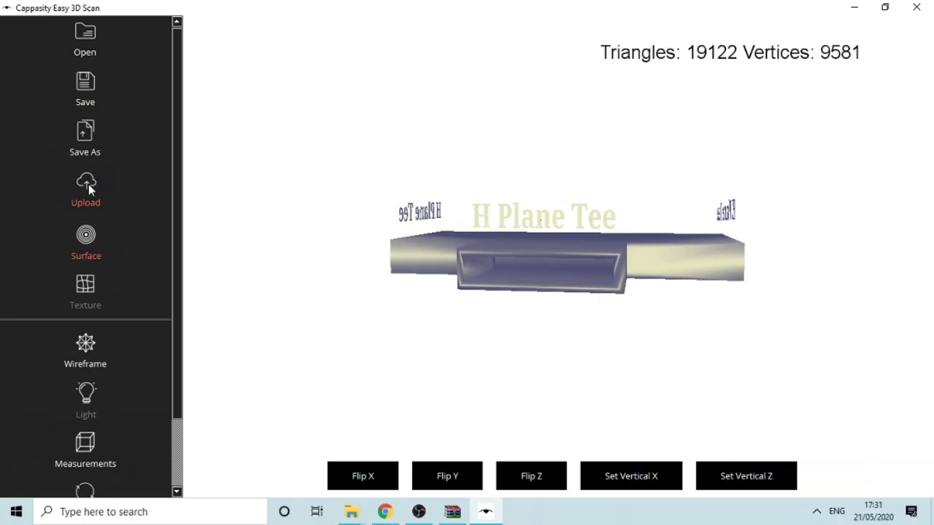
{"action": "left_click", "coordinate": [88, 184]}
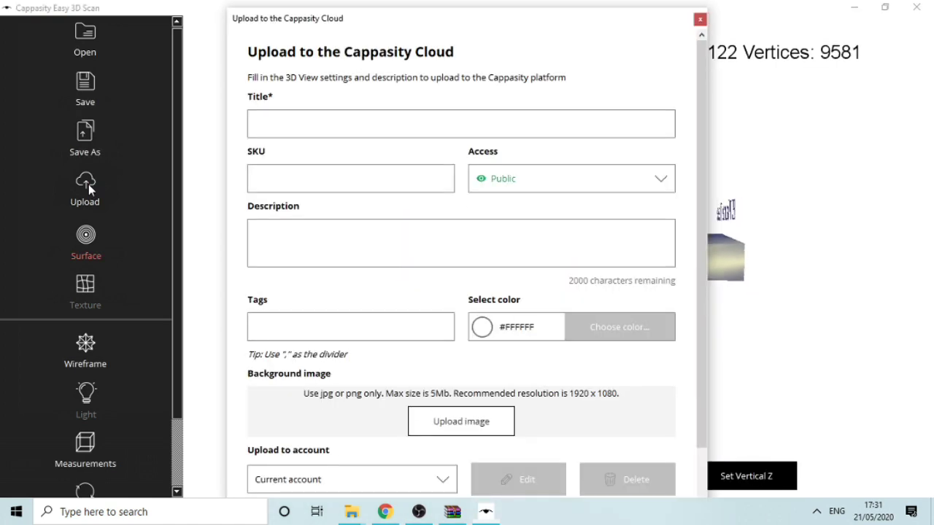
{"action": "left_click", "coordinate": [389, 123]}
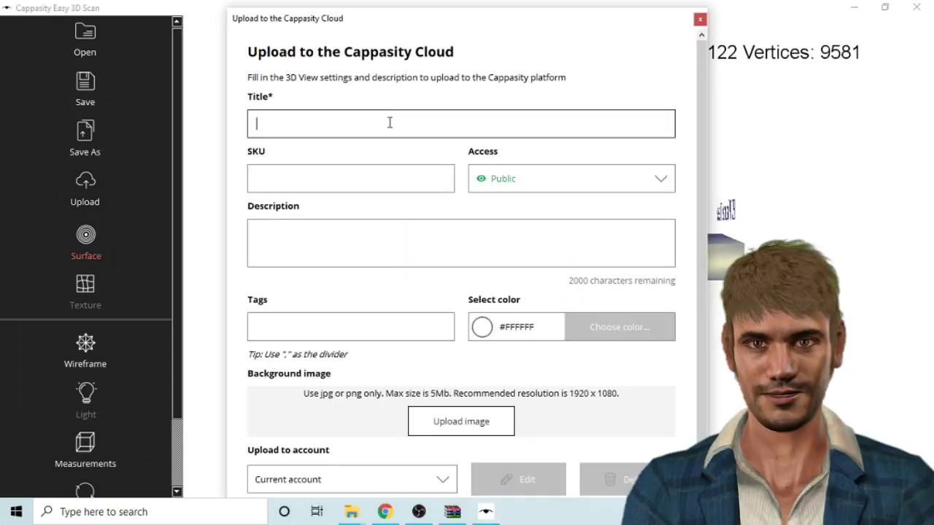
{"action": "type", "text": "H"}
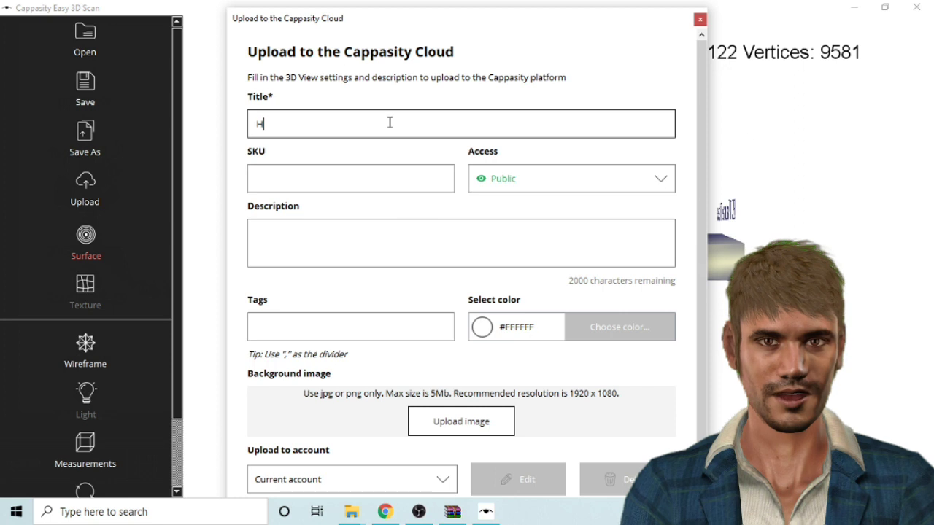
{"action": "type", "text": " Plan Tee"}
{"action": "scroll", "coordinate": [340, 200], "scroll_direction": "down", "scroll_amount": 1}
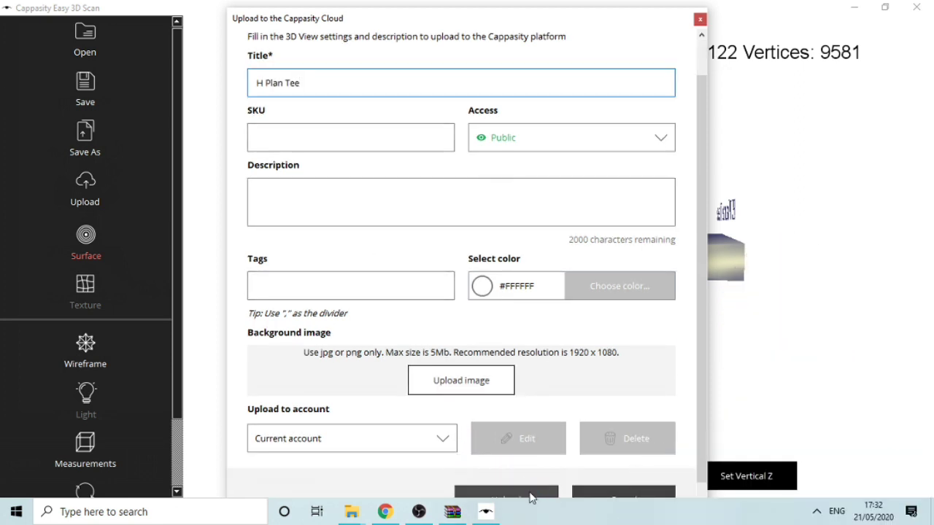
{"action": "left_click", "coordinate": [530, 499]}
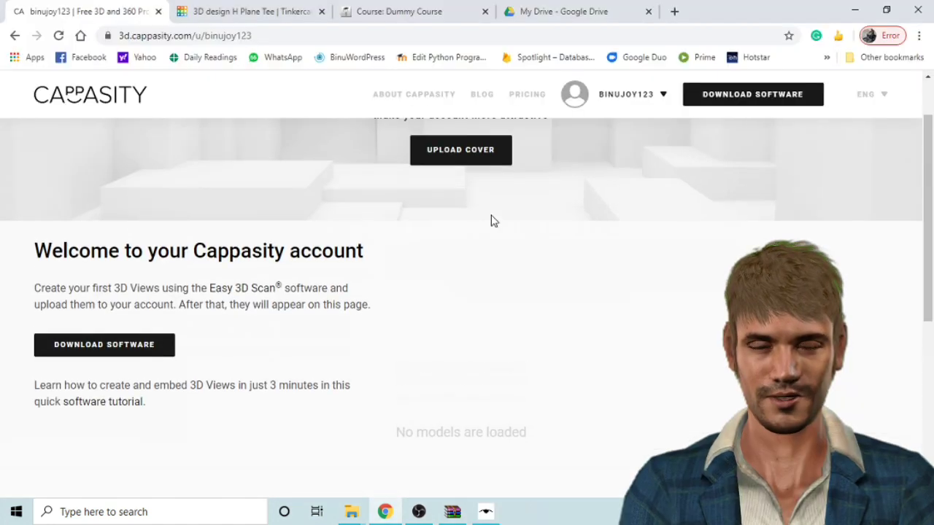
Reload the Cappasity account page in the browser, open the uploaded H Plan Tee model and rotate its 3D view.
{"action": "scroll", "coordinate": [491, 215], "scroll_direction": "up", "scroll_amount": 1}
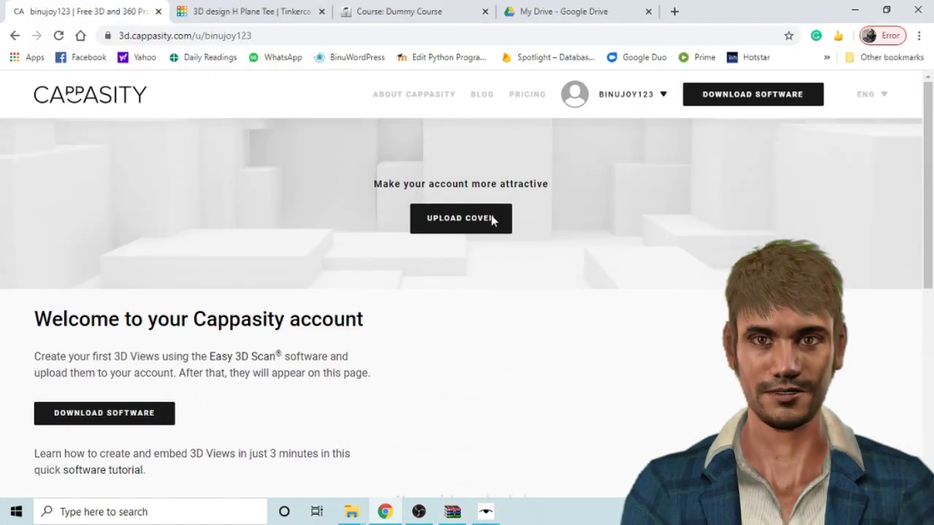
{"action": "left_click", "coordinate": [58, 35]}
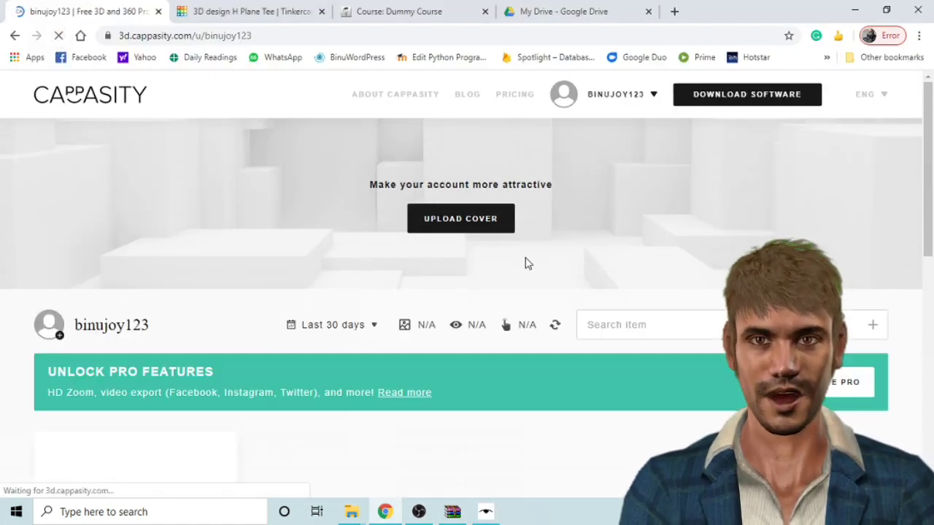
{"action": "scroll", "coordinate": [521, 268], "scroll_direction": "down", "scroll_amount": 1}
{"action": "scroll", "coordinate": [521, 270], "scroll_direction": "down", "scroll_amount": 2}
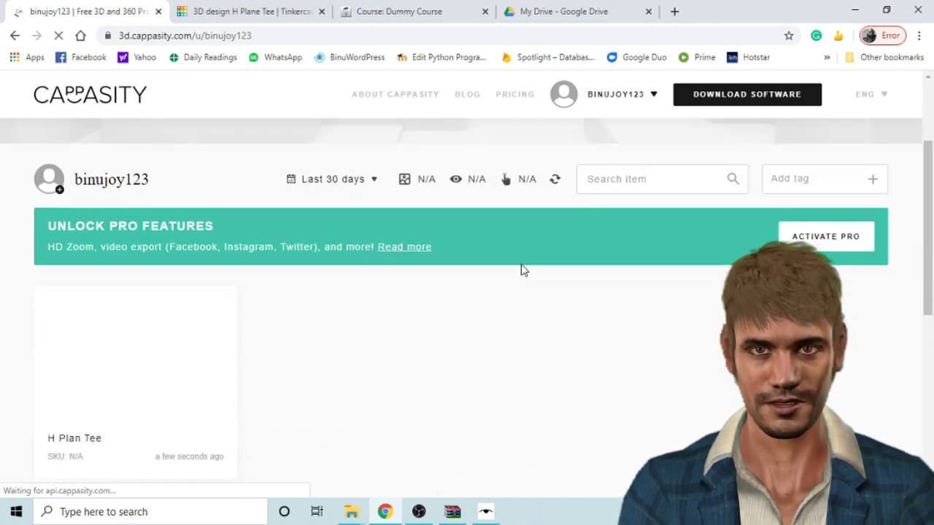
{"action": "scroll", "coordinate": [521, 270], "scroll_direction": "down", "scroll_amount": 1}
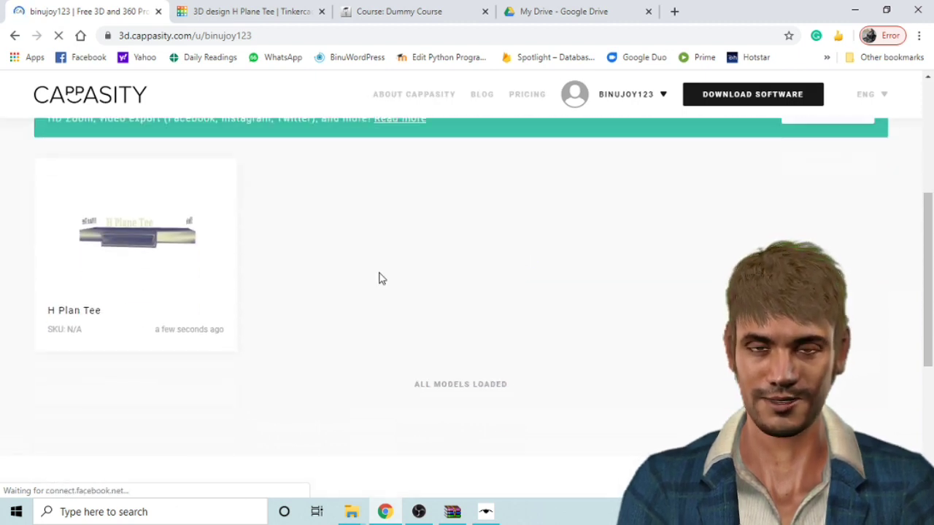
{"action": "left_click", "coordinate": [197, 292]}
{"action": "left_click_drag", "start_coordinate": [273, 323], "coordinate": [303, 344]}
{"action": "left_click", "coordinate": [303, 344]}
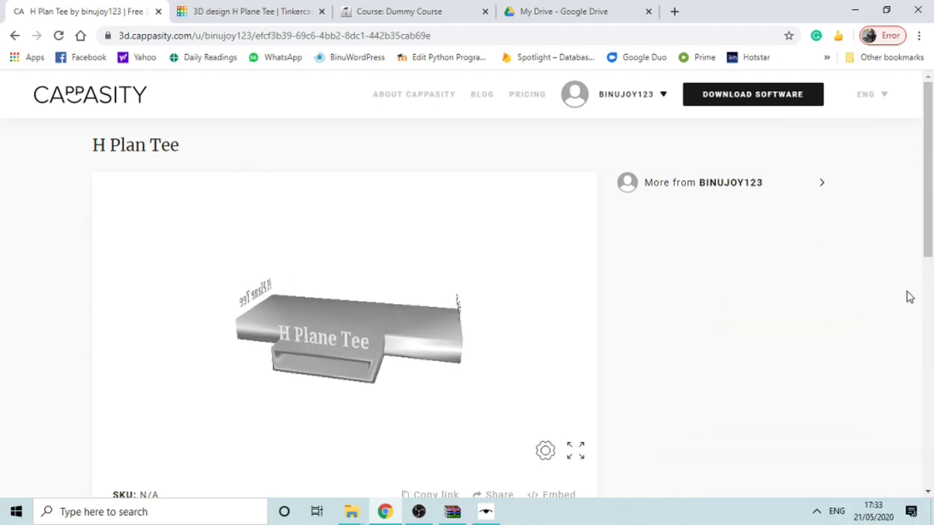
Get the embed code of the H Plan Tee 3D view and copy it.
{"action": "scroll", "coordinate": [575, 332], "scroll_direction": "down", "scroll_amount": 1}
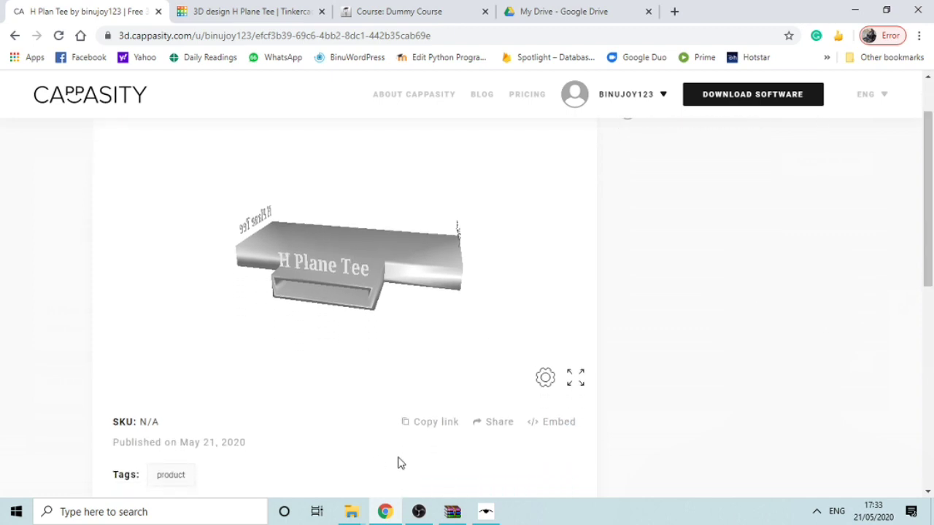
{"action": "left_click", "coordinate": [549, 422]}
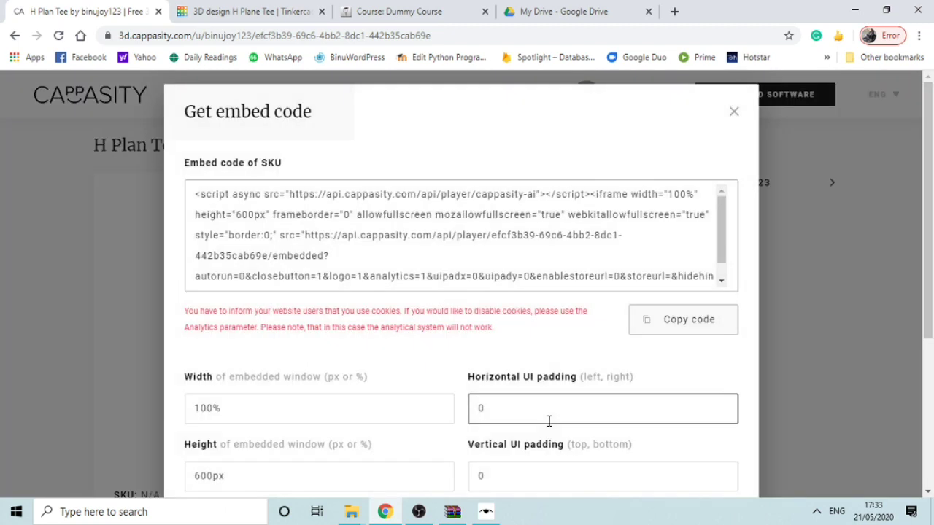
{"action": "left_click", "coordinate": [682, 329]}
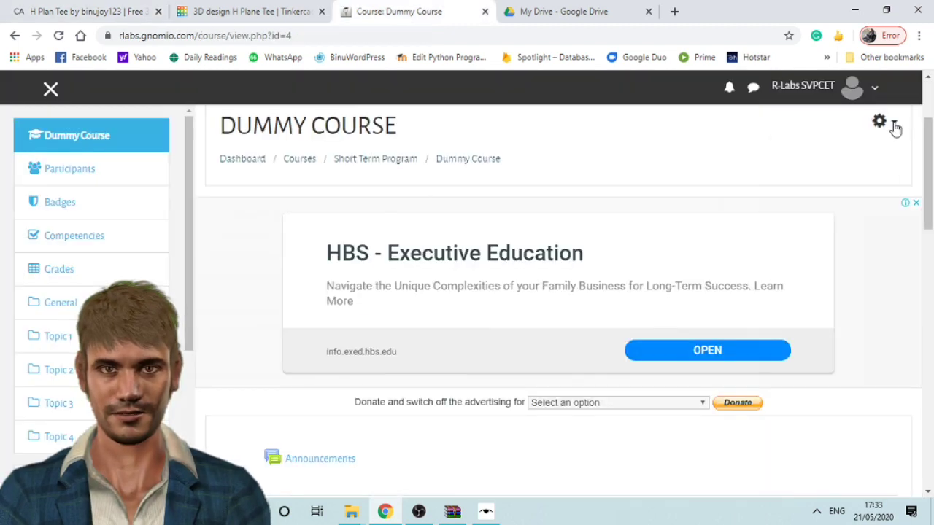
Turn on editing in the Dummy Course and open the Topic 1 section for editing.
{"action": "left_click", "coordinate": [884, 121]}
{"action": "left_click", "coordinate": [850, 171]}
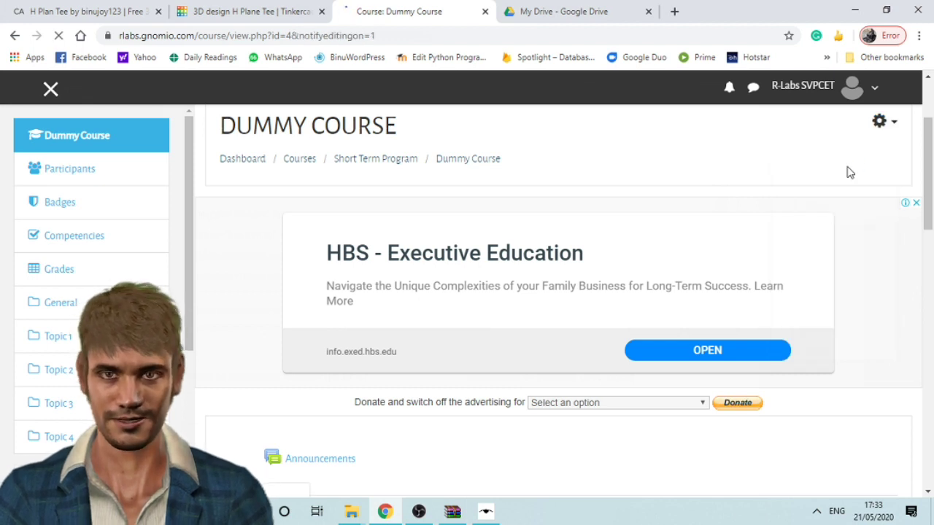
{"action": "scroll", "coordinate": [801, 202], "scroll_direction": "down", "scroll_amount": 3}
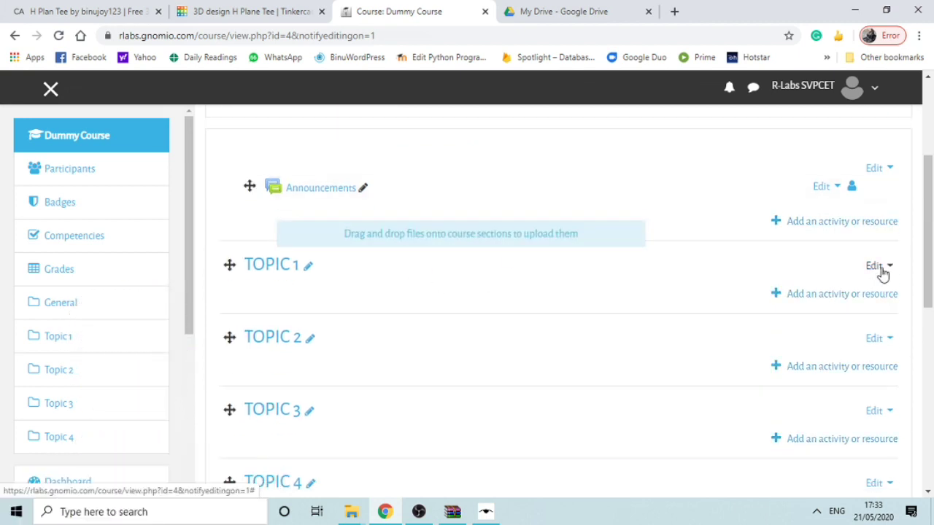
{"action": "left_click", "coordinate": [879, 268]}
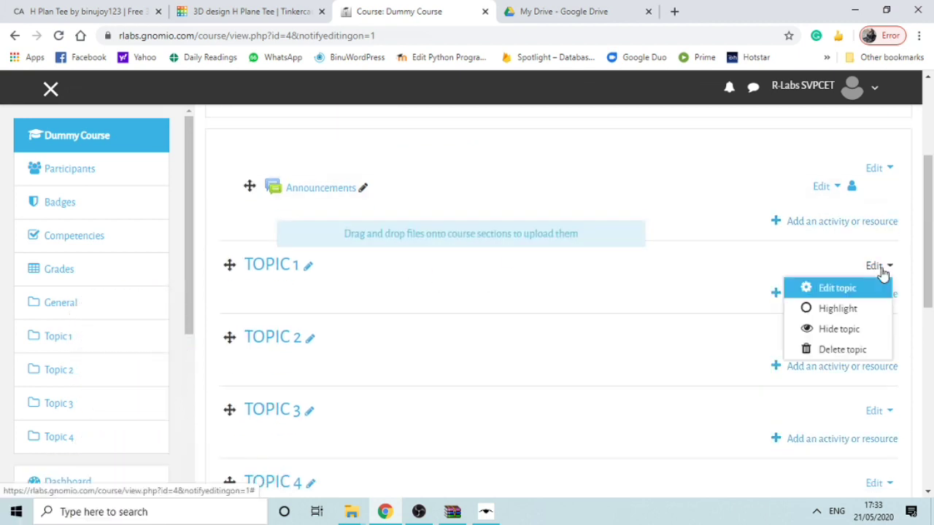
{"action": "left_click", "coordinate": [828, 289]}
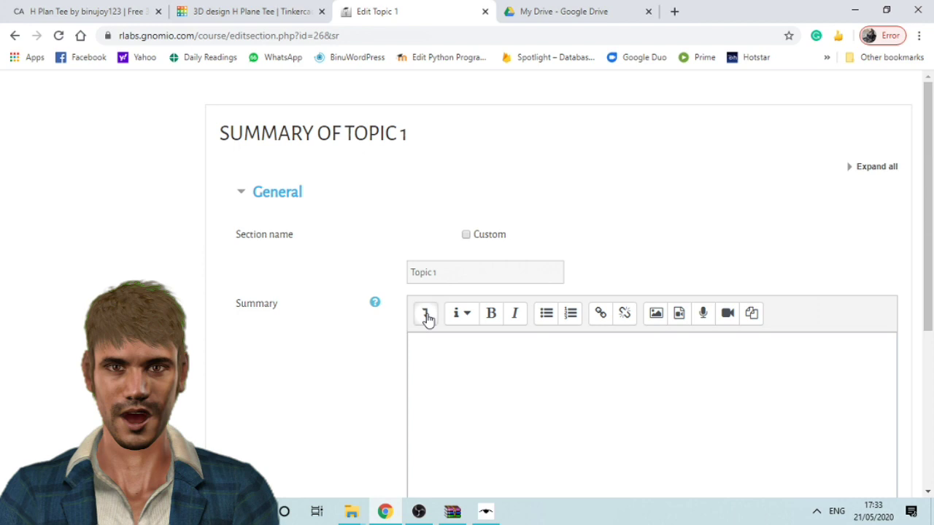
Paste the copied Cappasity embed code into the HTML source of the Topic 1 summary and play the embedded 3D view in the editor.
{"action": "left_click", "coordinate": [426, 315]}
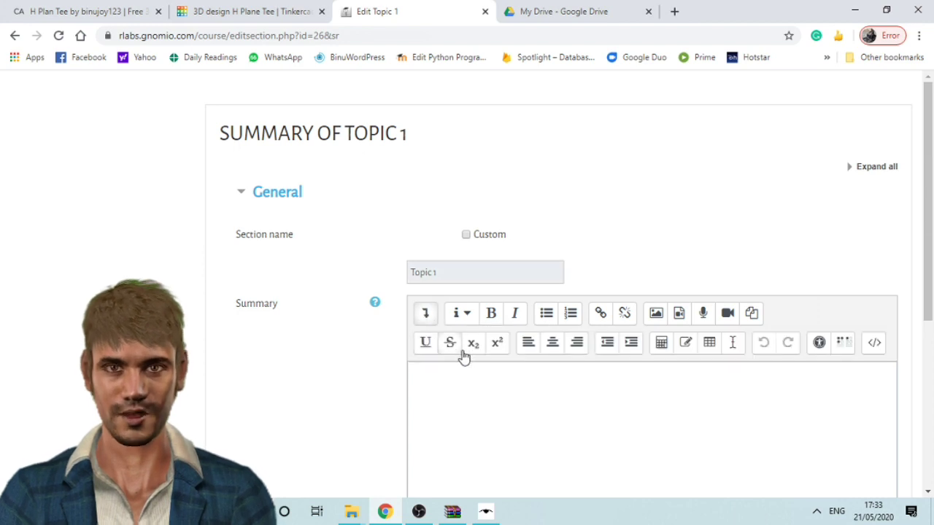
{"action": "left_click", "coordinate": [874, 344]}
{"action": "scroll", "coordinate": [779, 346], "scroll_direction": "down", "scroll_amount": 1}
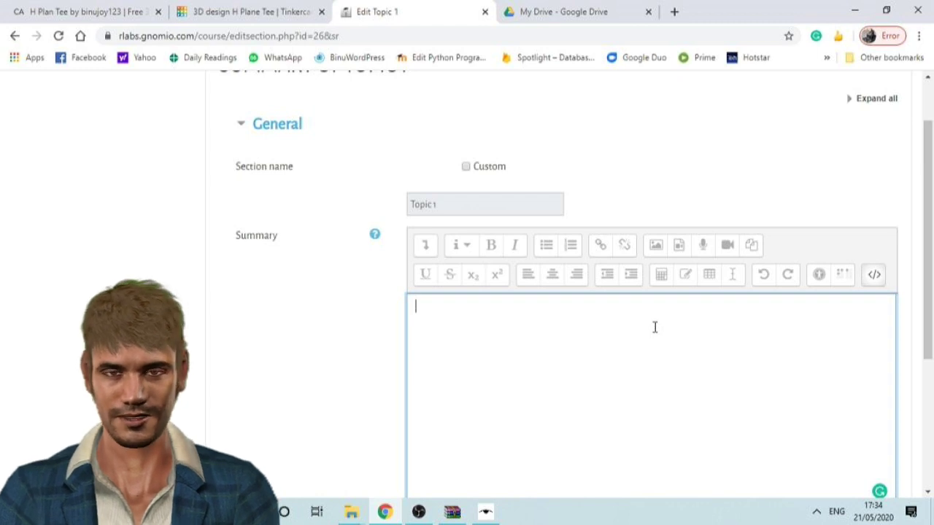
{"action": "key", "text": "ctrl+v"}
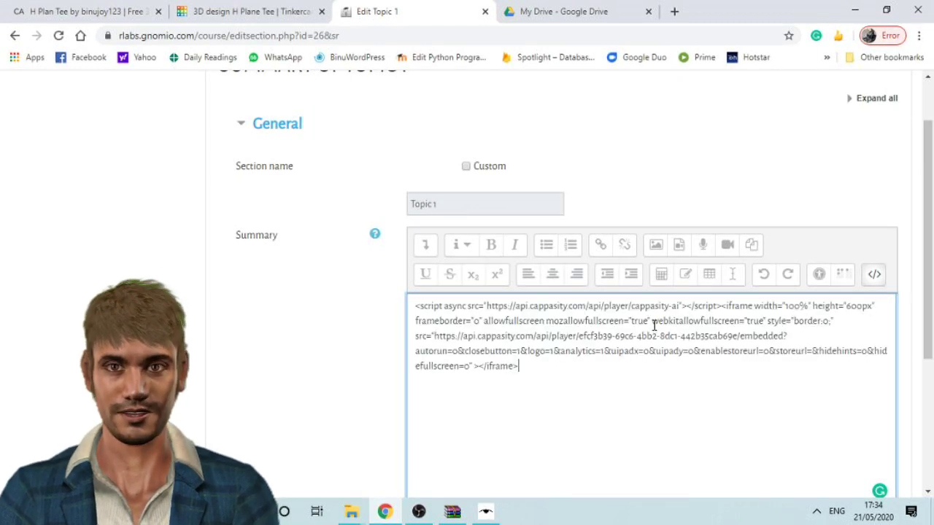
{"action": "left_click", "coordinate": [875, 279]}
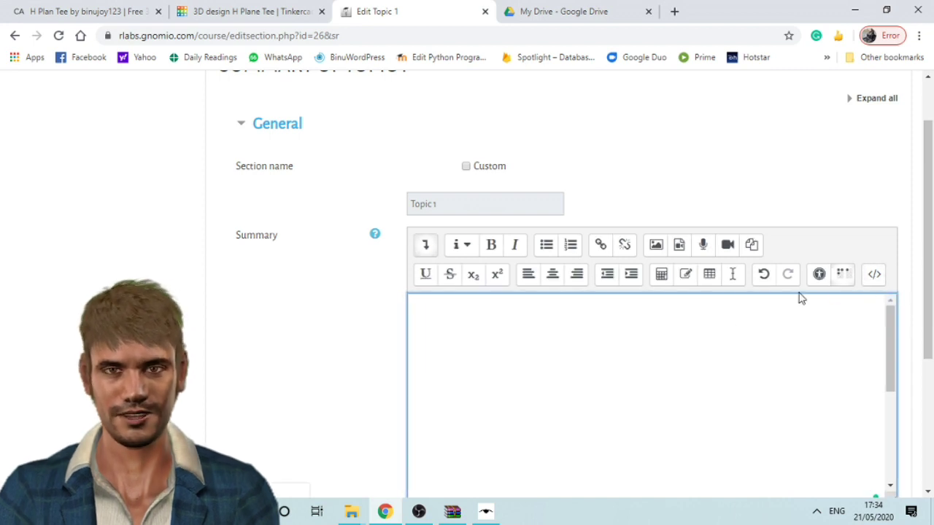
{"action": "scroll", "coordinate": [682, 343], "scroll_direction": "down", "scroll_amount": 2}
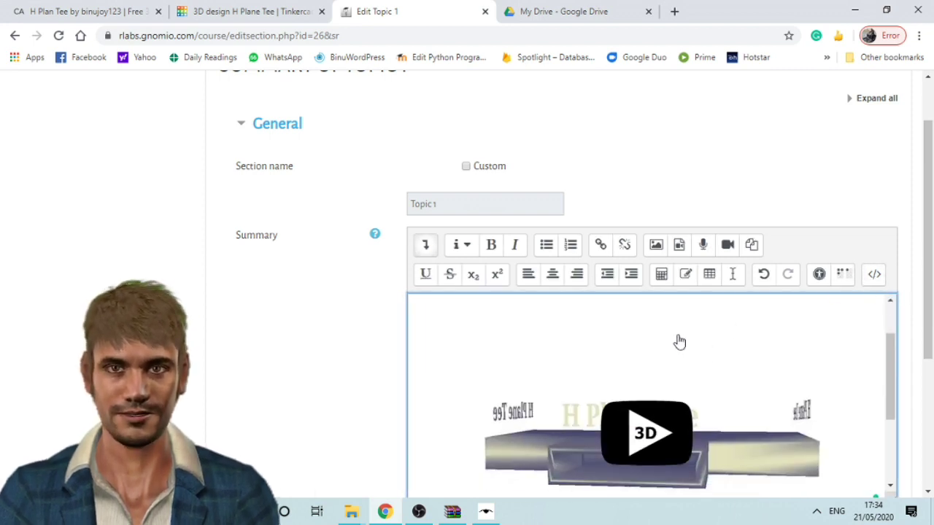
{"action": "left_click", "coordinate": [679, 416]}
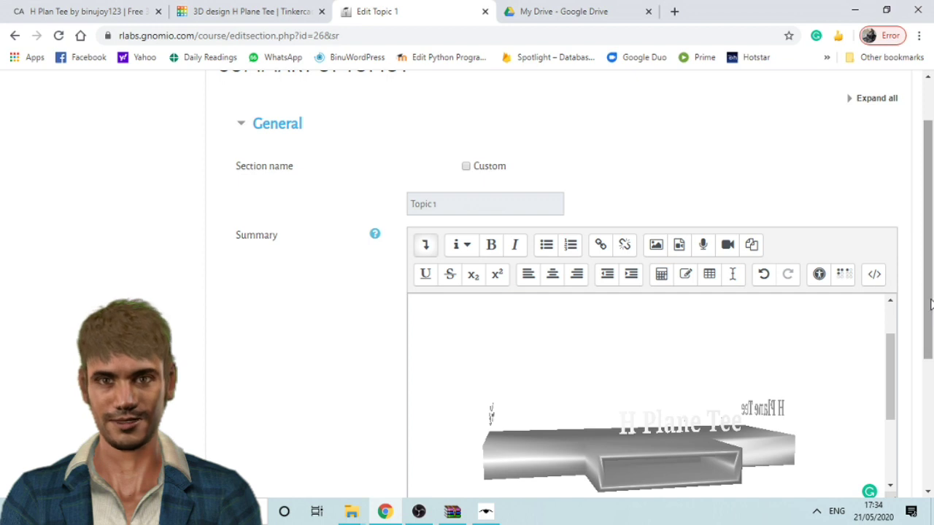
Save the Topic 1 summary and play the embedded H Plane Tee 3D view on the course page.
{"action": "left_click_drag", "start_coordinate": [928, 306], "coordinate": [928, 401]}
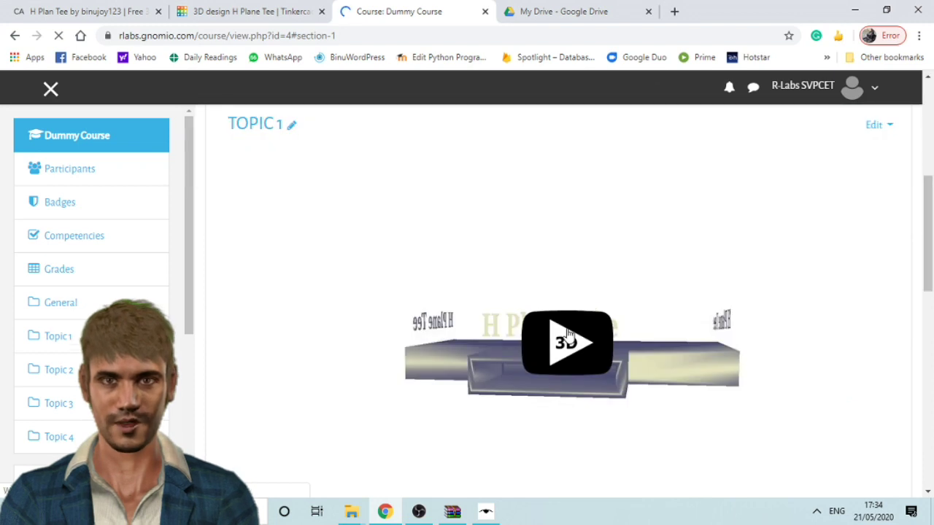
{"action": "left_click", "coordinate": [568, 334]}
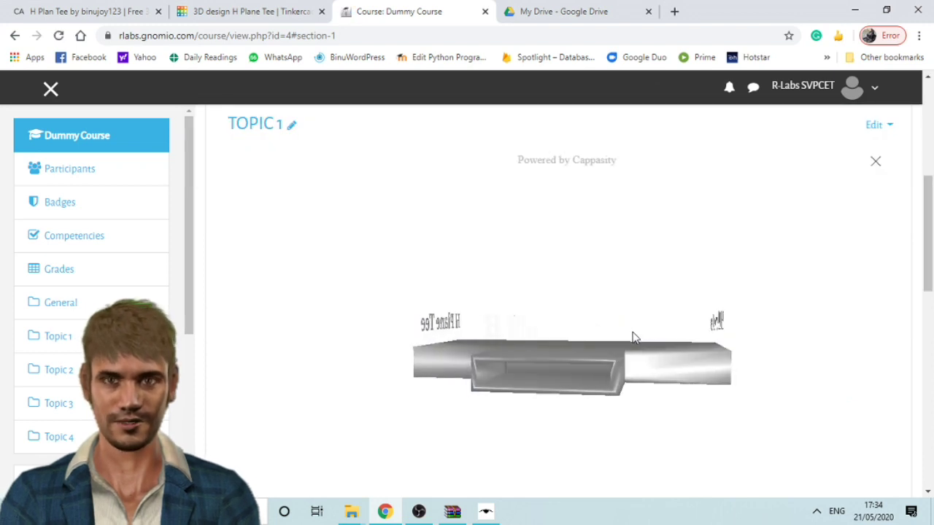